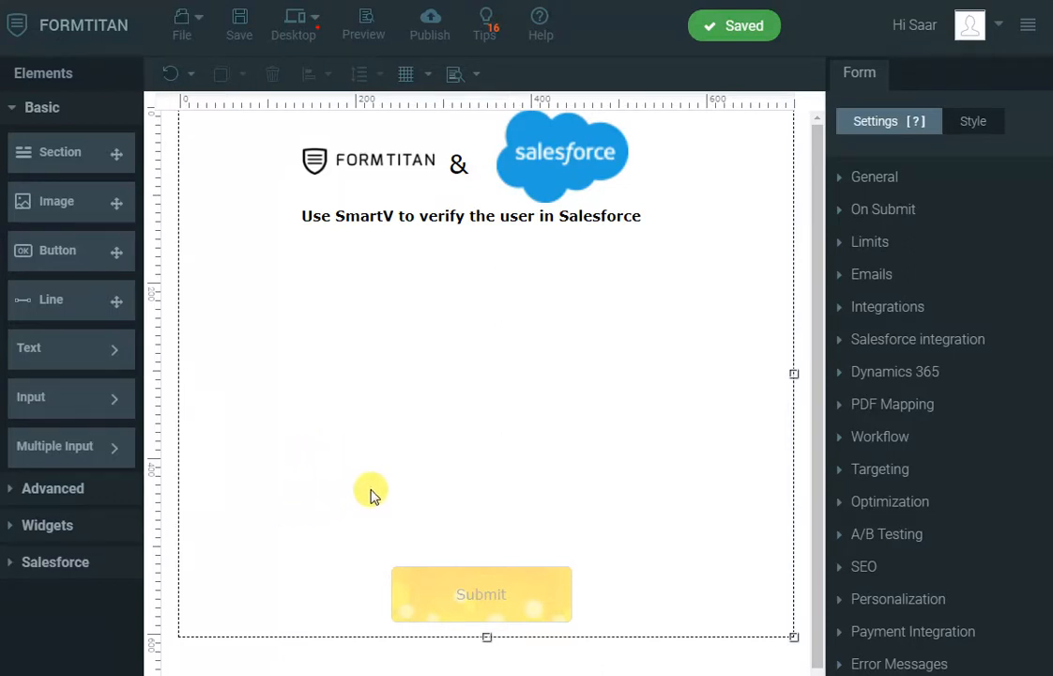
# Step: Add a SmartV element just above the Submit button and set its Salesforce integration object to Contact
pyautogui.click(66, 563)
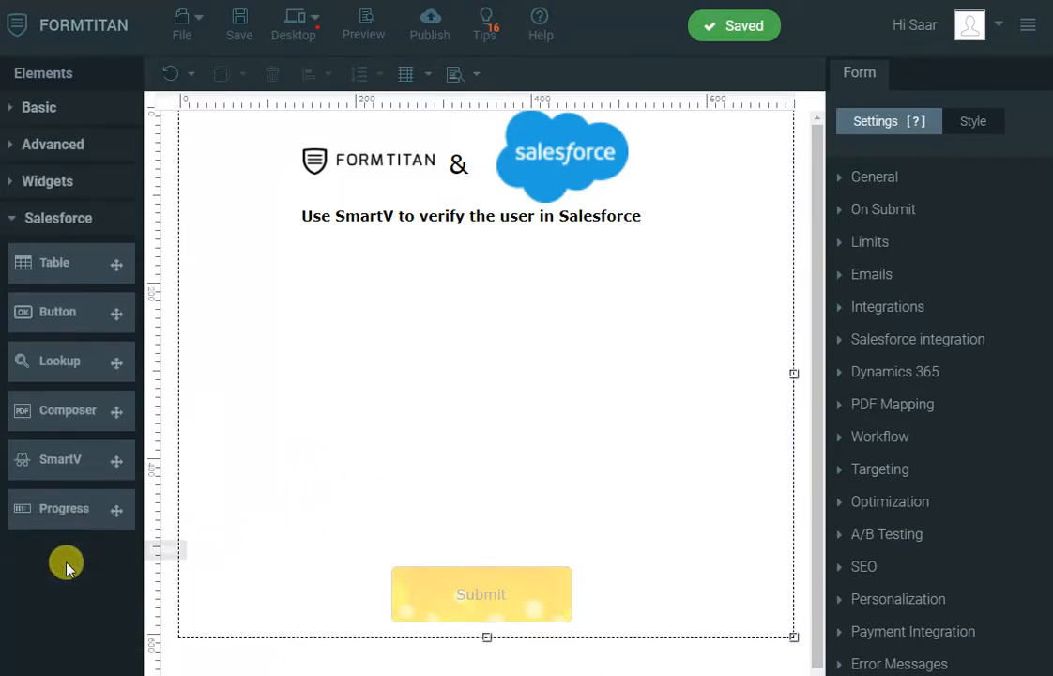
pyautogui.moveTo(42, 457); pyautogui.dragTo(259, 514)
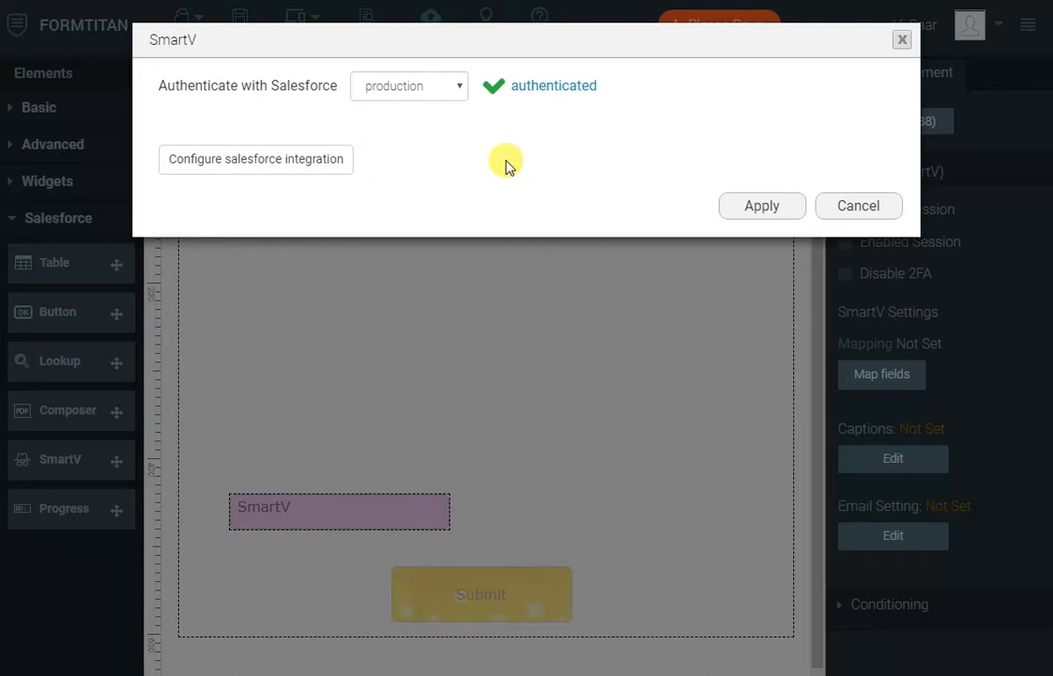
pyautogui.click(319, 160)
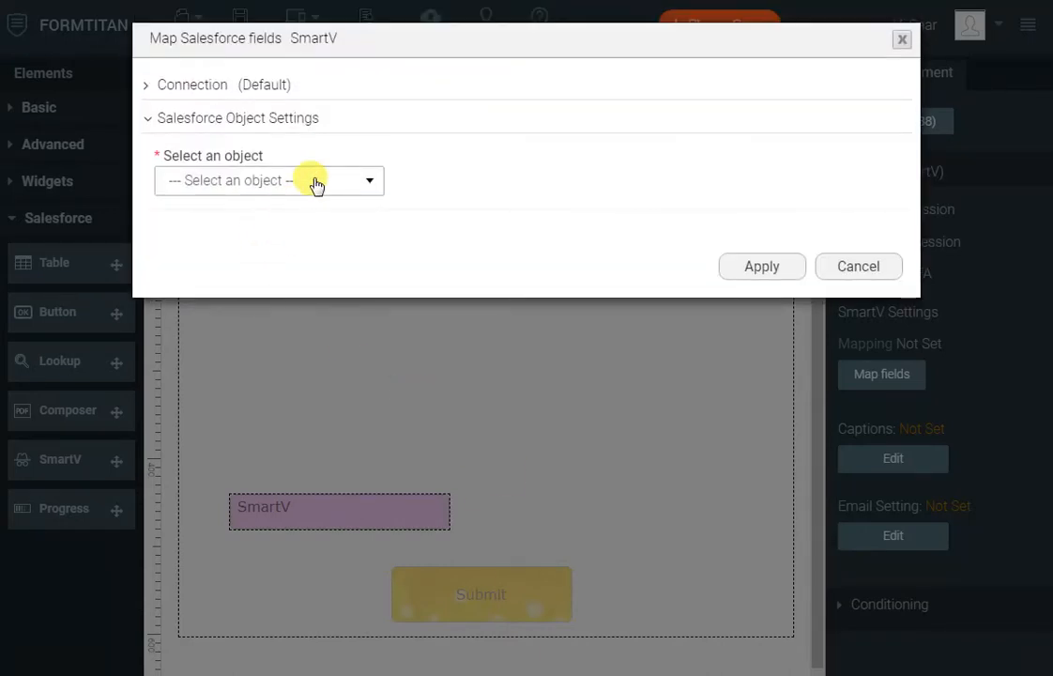
pyautogui.click(315, 183)
pyautogui.write('cont')
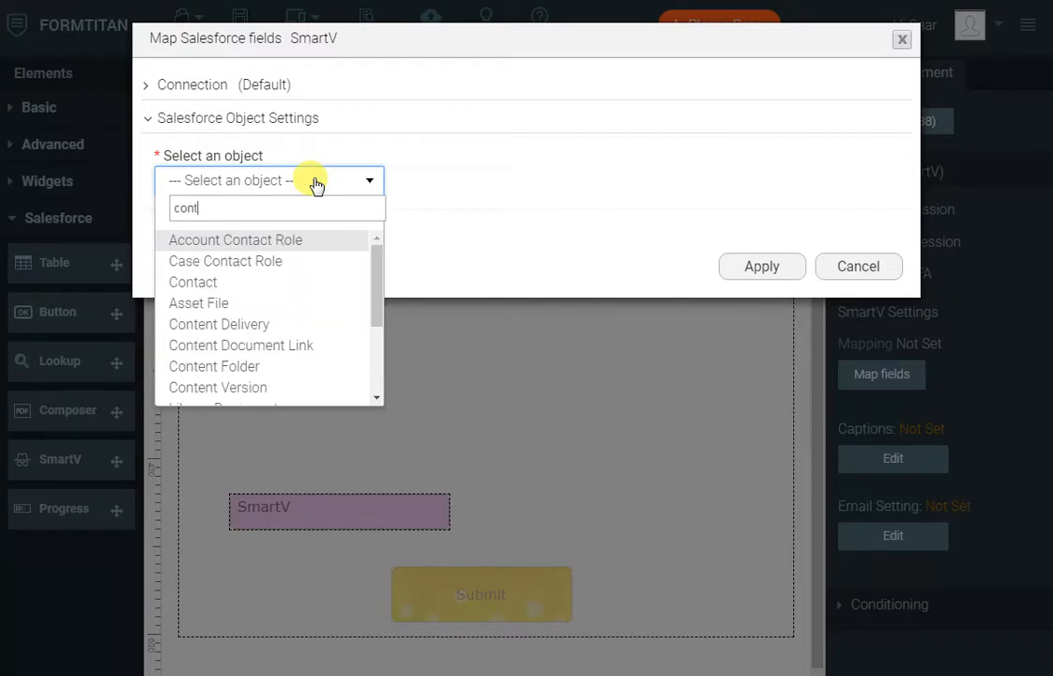
pyautogui.press('Down')
pyautogui.press('Down')
pyautogui.press('Return')
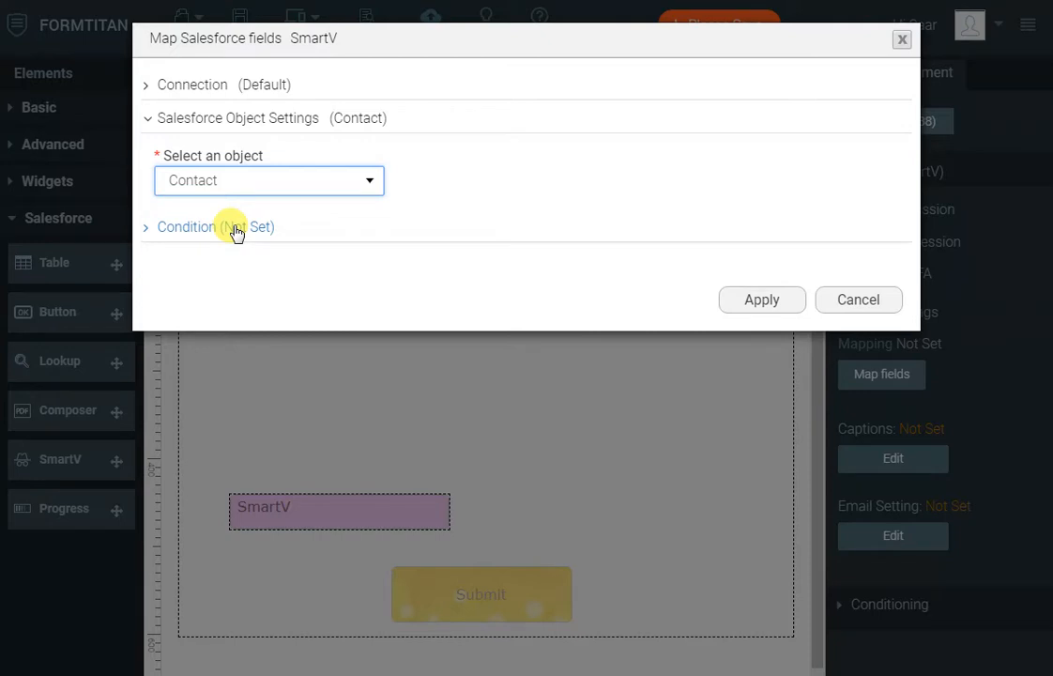
pyautogui.click(740, 306)
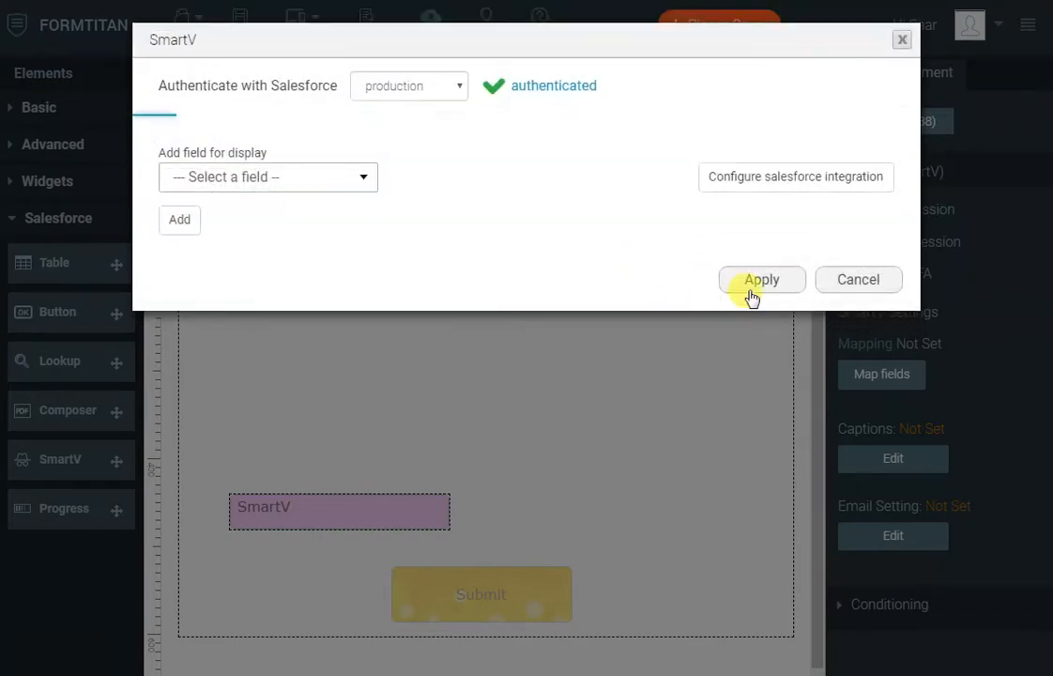
# Step: Add the Contact ID field to the SmartV mapping and designate it as the Value
pyautogui.click(324, 177)
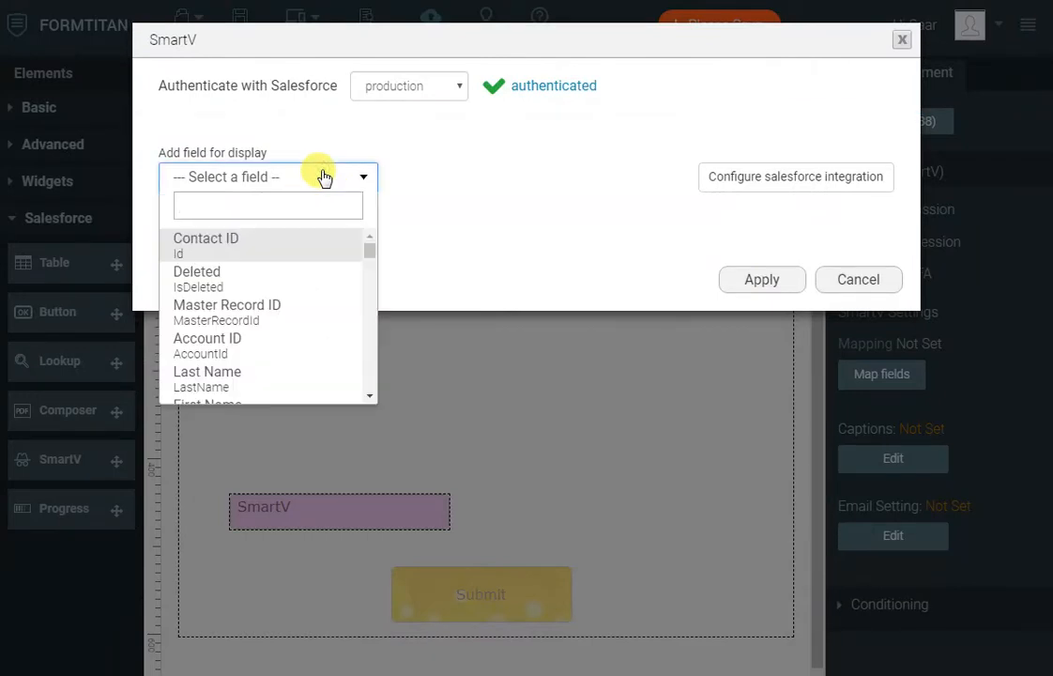
pyautogui.click(253, 246)
pyautogui.click(179, 223)
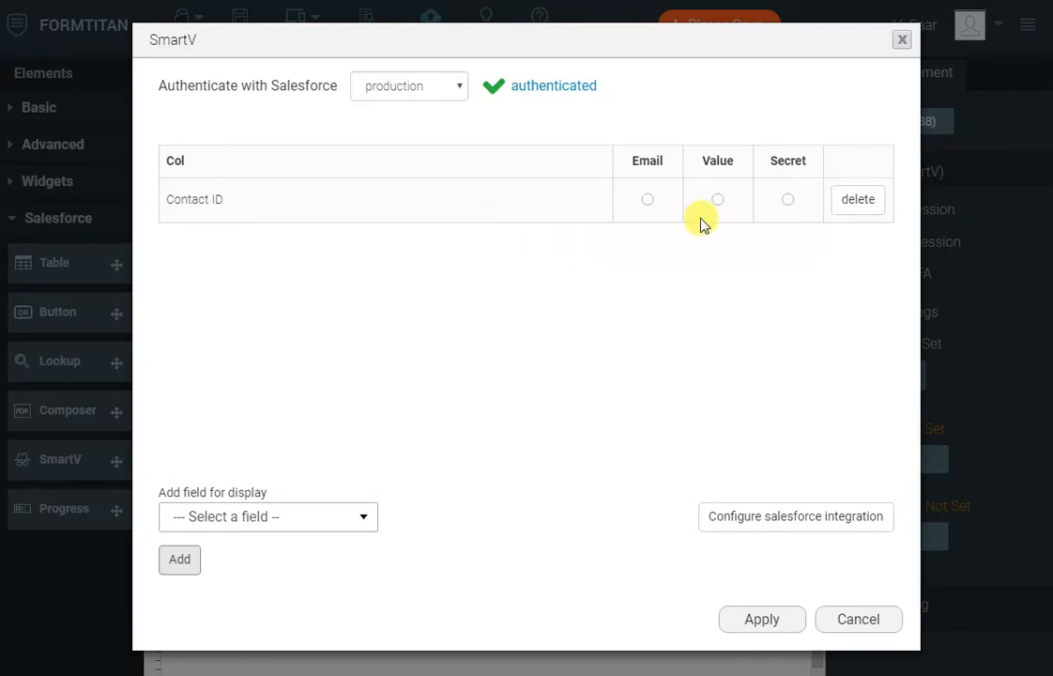
pyautogui.click(717, 200)
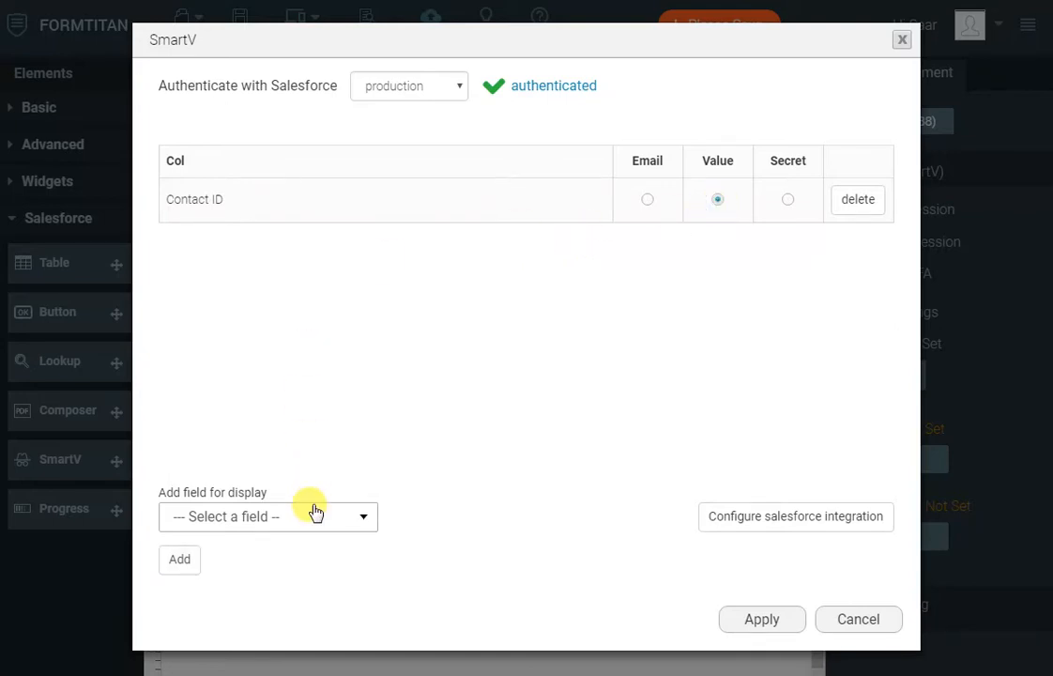
# Step: Add the Email field to the SmartV mapping and designate it as Email, keeping Contact ID as the Value
pyautogui.click(315, 513)
pyautogui.write('ema')
pyautogui.press('Return')
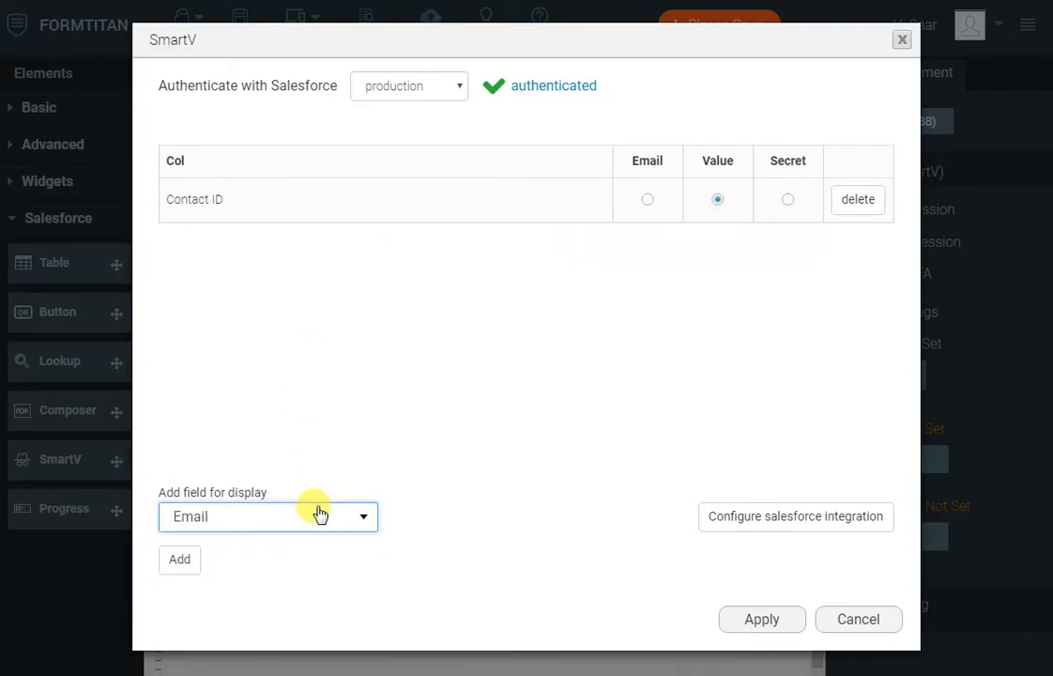
pyautogui.click(180, 559)
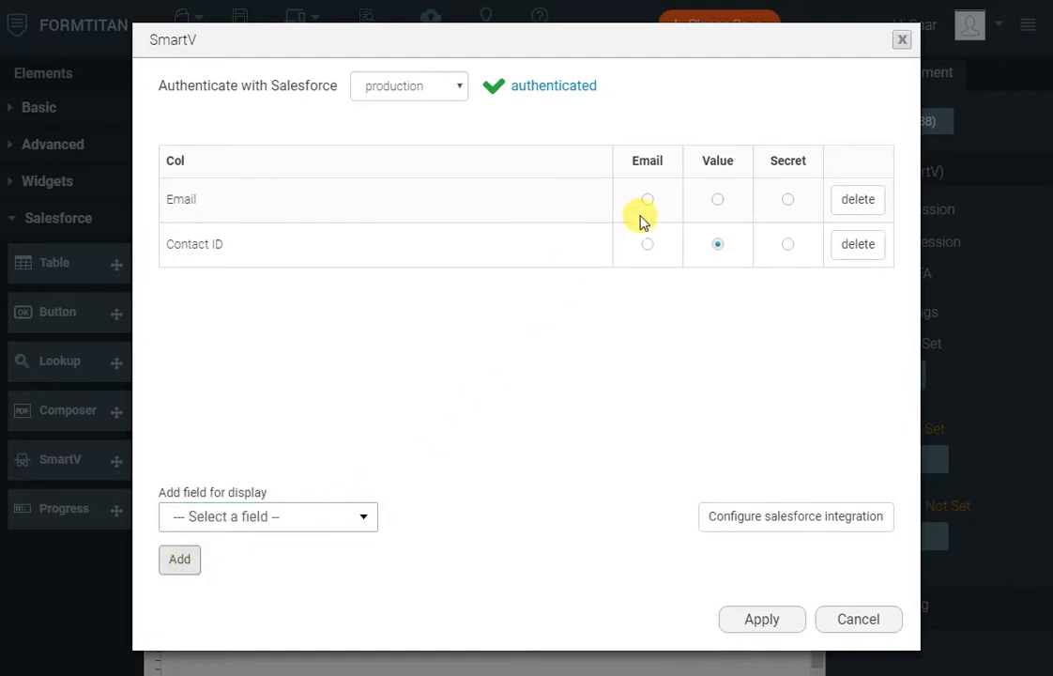
pyautogui.click(717, 199)
pyautogui.click(717, 244)
pyautogui.click(647, 199)
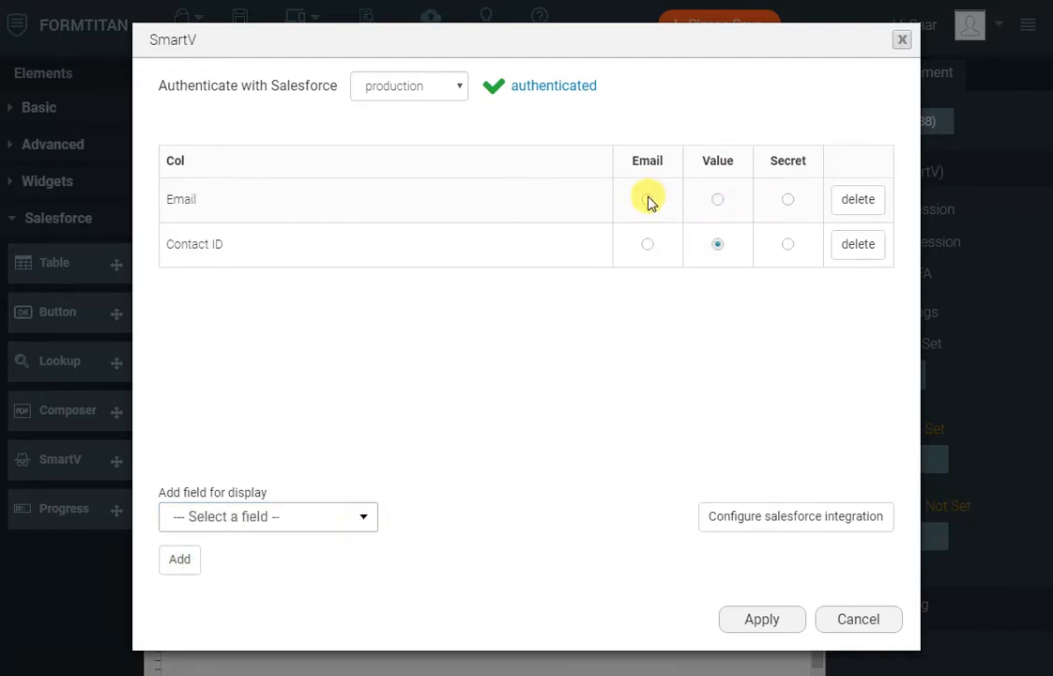
# Step: Add the Secret field to the SmartV mapping, designate it as Secret, and apply the SmartV configuration
pyautogui.click(296, 521)
pyautogui.write('sec')
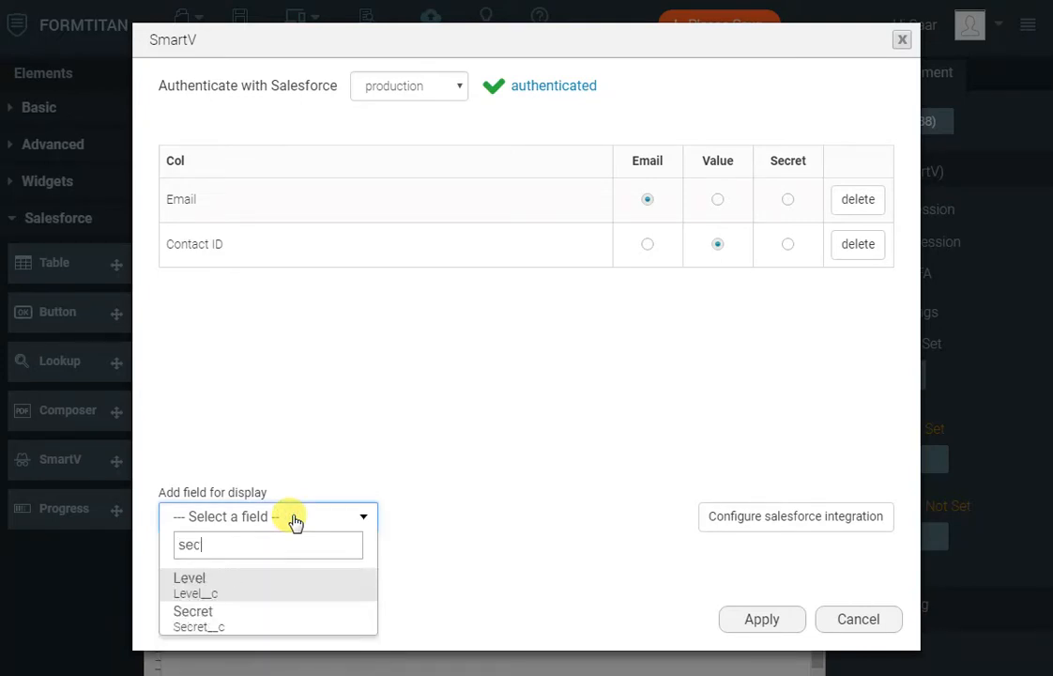
pyautogui.press('Down')
pyautogui.press('Return')
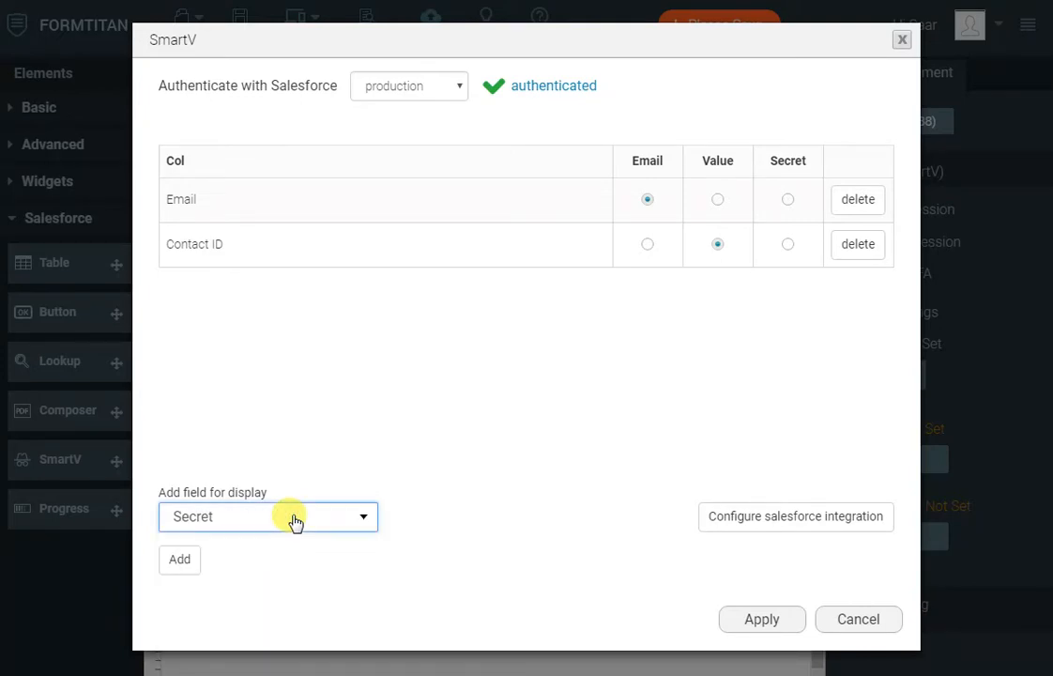
pyautogui.click(180, 560)
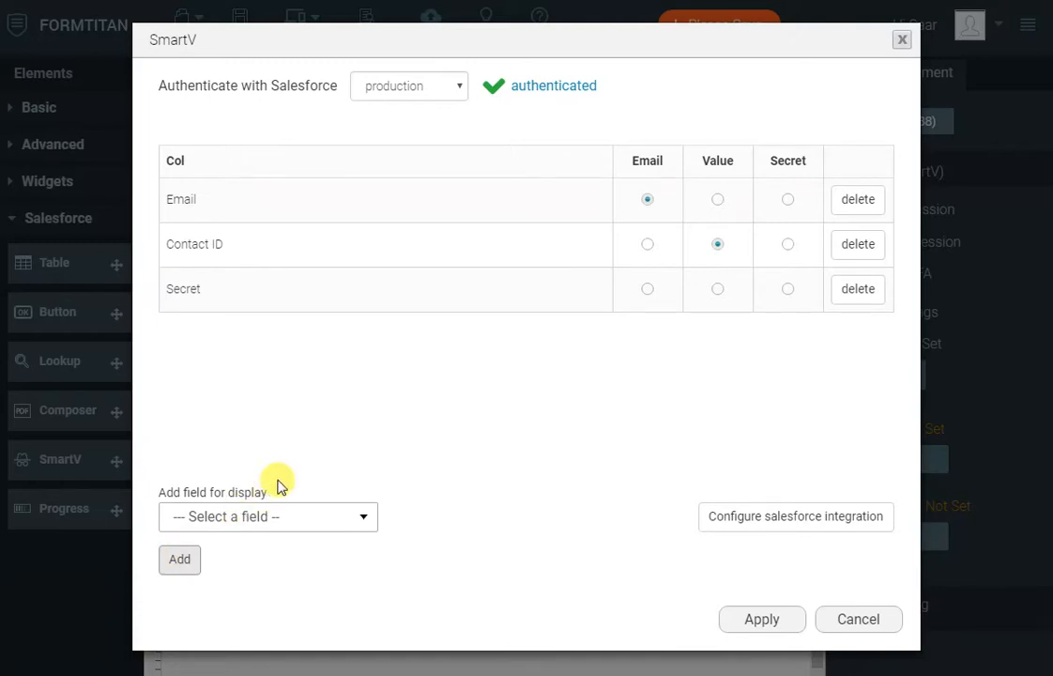
pyautogui.click(787, 289)
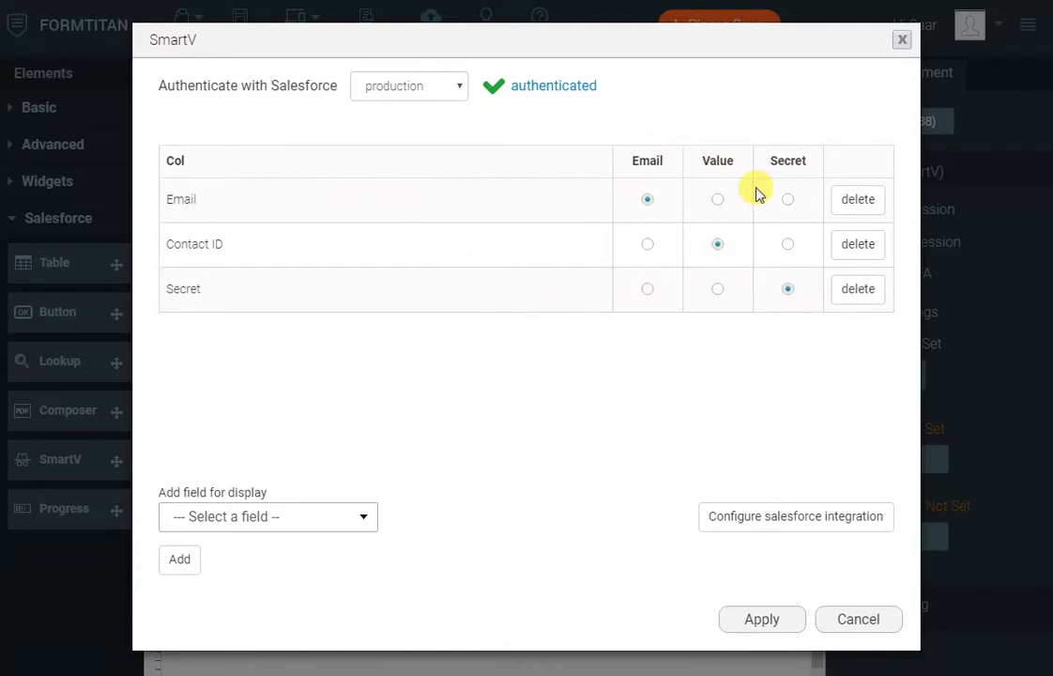
pyautogui.doubleClick(178, 282)
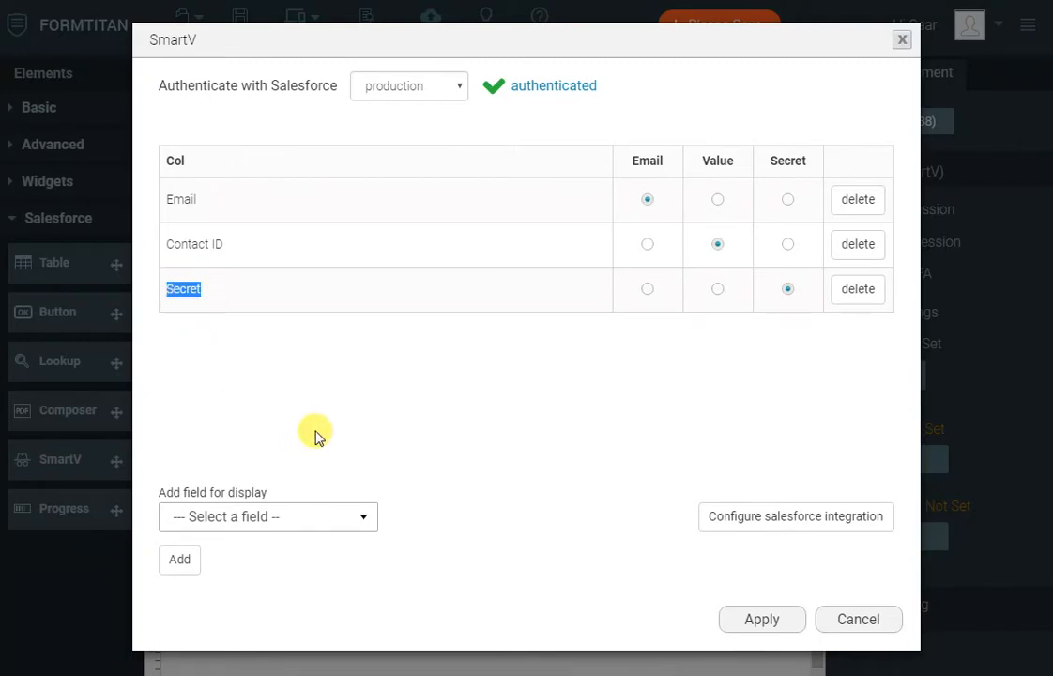
pyautogui.click(761, 619)
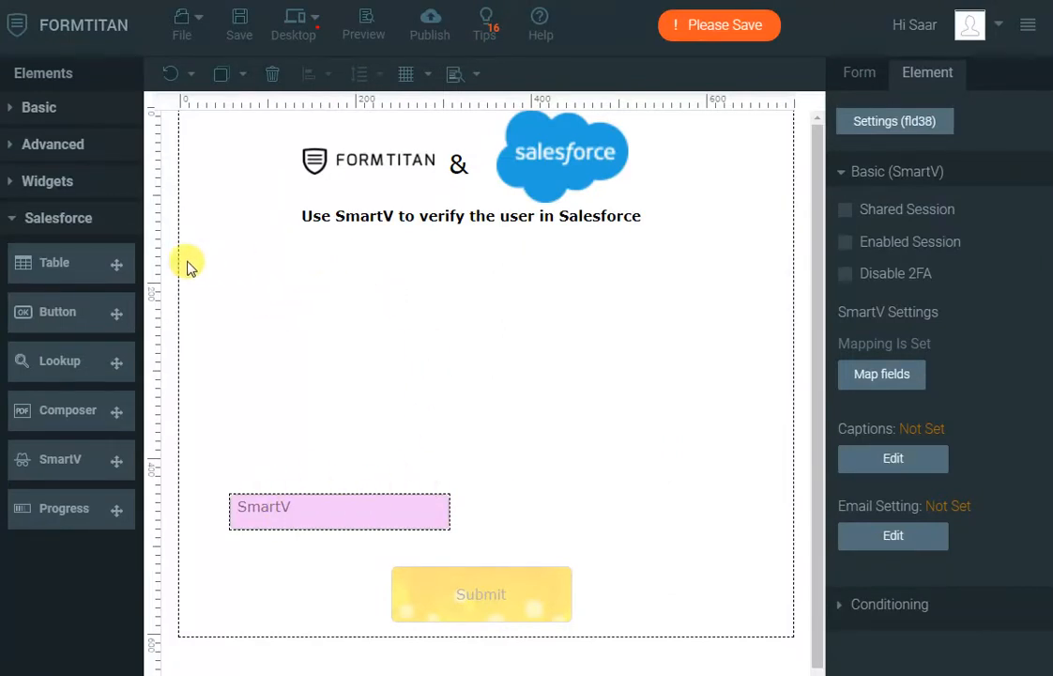
# Step: Add a FullName element to the form just below the heading text
pyautogui.click(54, 150)
pyautogui.moveTo(28, 236); pyautogui.dragTo(284, 263)
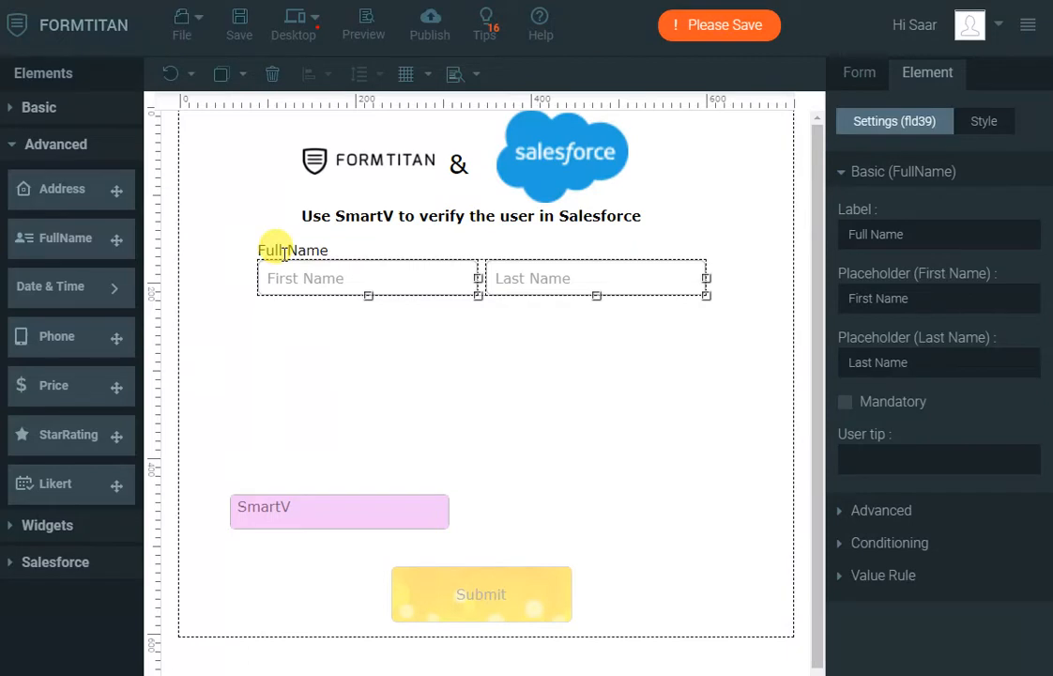
pyautogui.click(460, 356)
# Step: Add a Contact object to the form's Get From Salesforce mapping
pyautogui.click(887, 335)
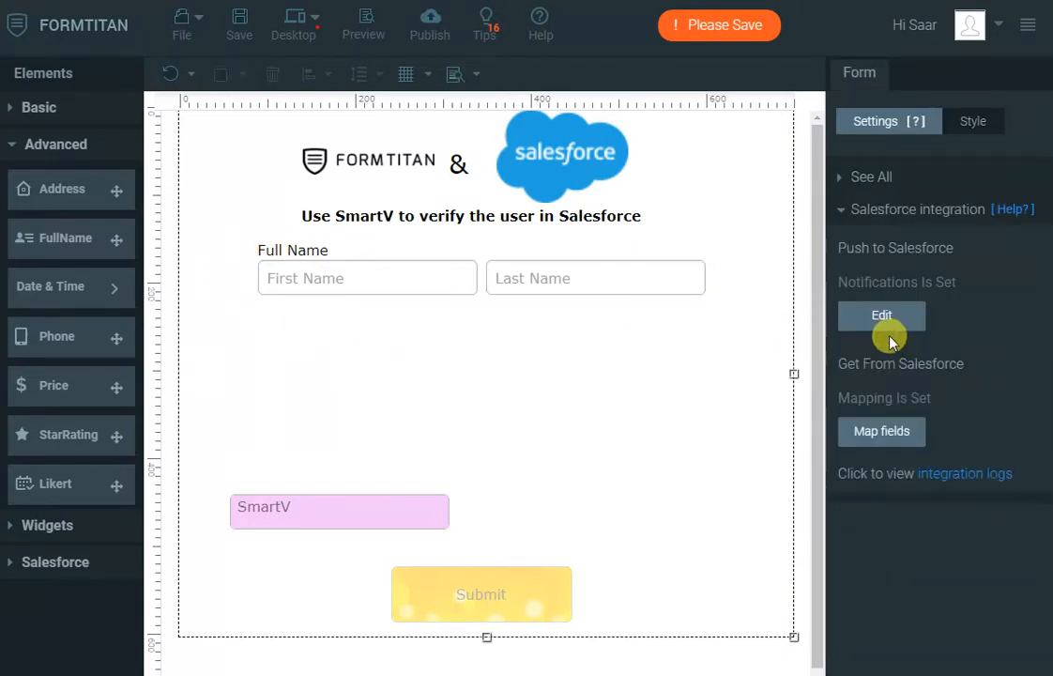
pyautogui.click(880, 432)
pyautogui.click(249, 244)
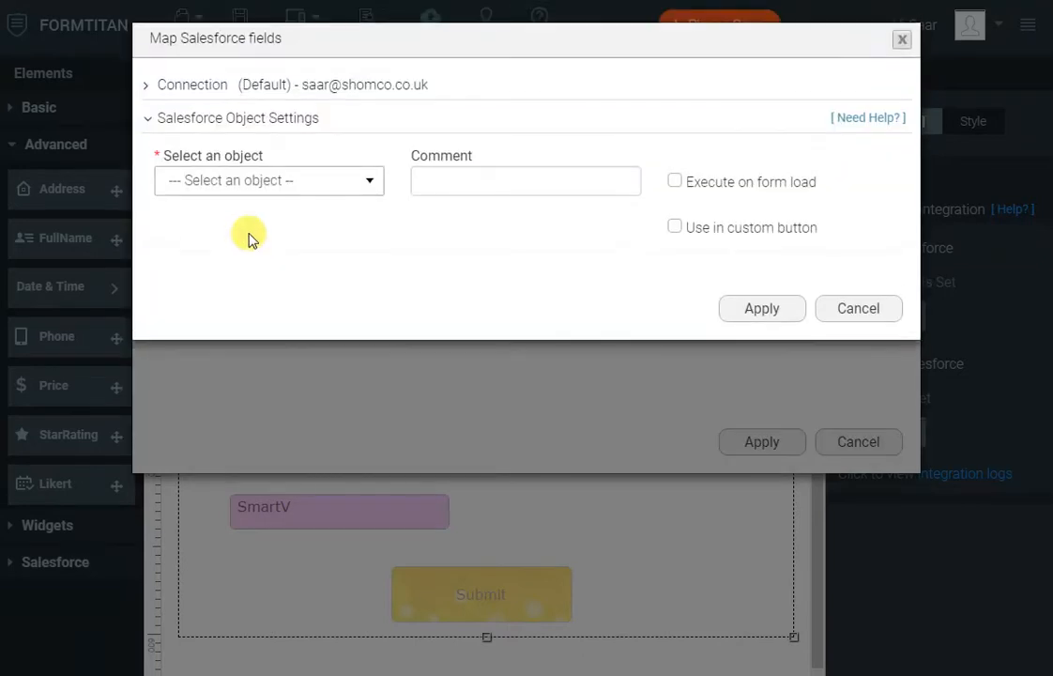
pyautogui.click(369, 183)
pyautogui.write('con')
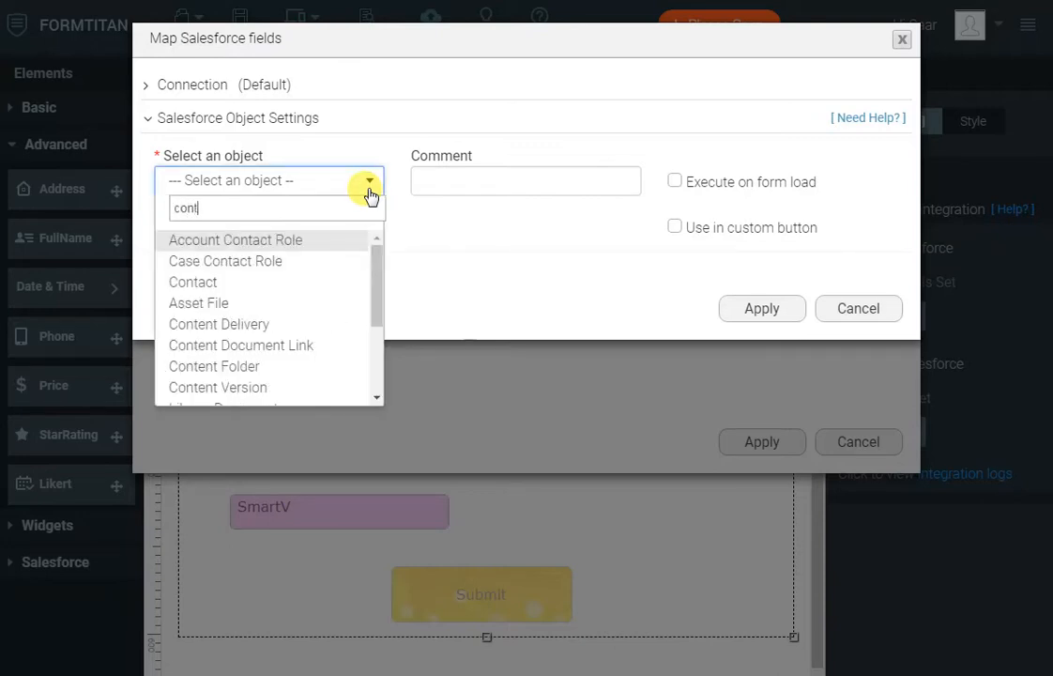
pyautogui.write('t')
pyautogui.press('Down')
pyautogui.press('Down')
pyautogui.press('Return')
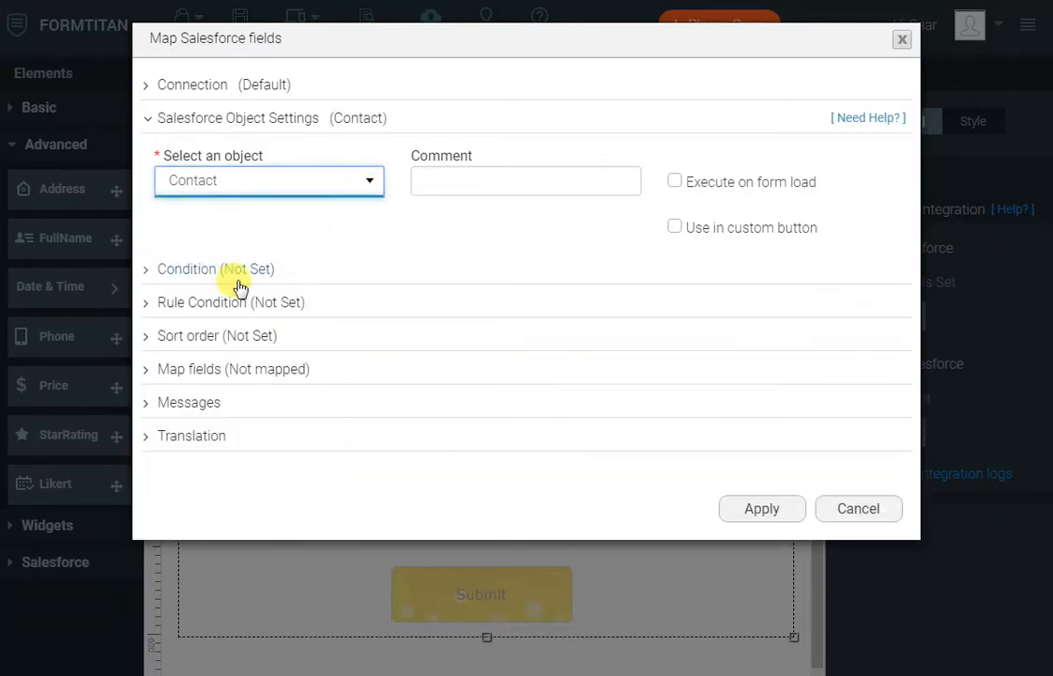
# Step: Set the Contact object's condition to Contact ID Equals the SmartV form field and apply it
pyautogui.click(236, 270)
pyautogui.click(262, 359)
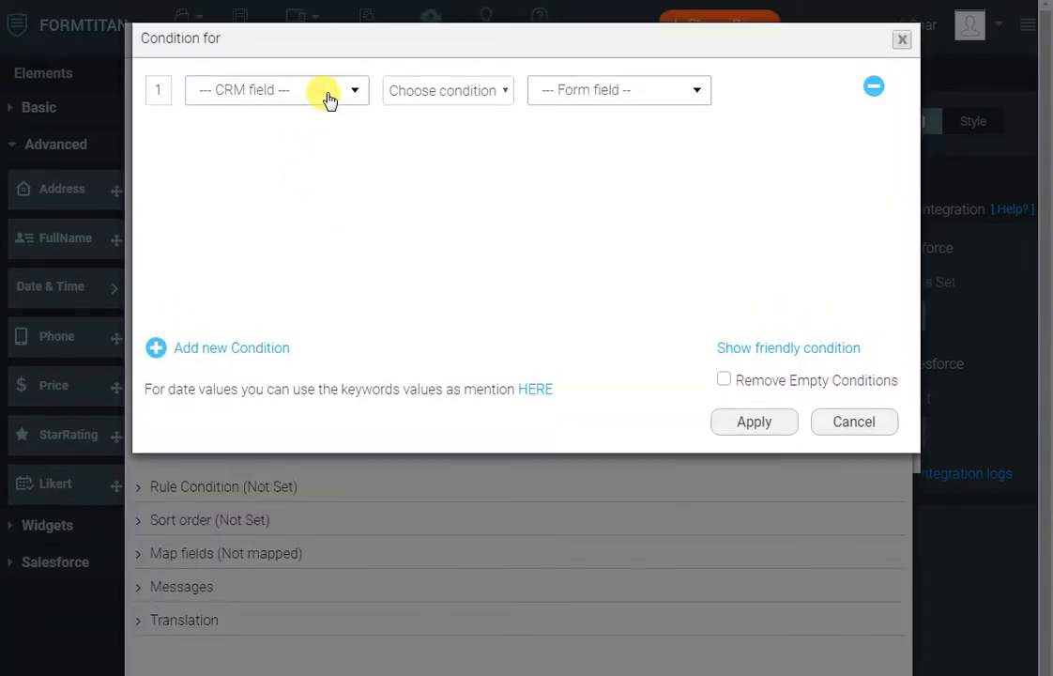
pyautogui.click(327, 89)
pyautogui.click(262, 232)
pyautogui.click(441, 91)
pyautogui.click(433, 130)
pyautogui.click(575, 89)
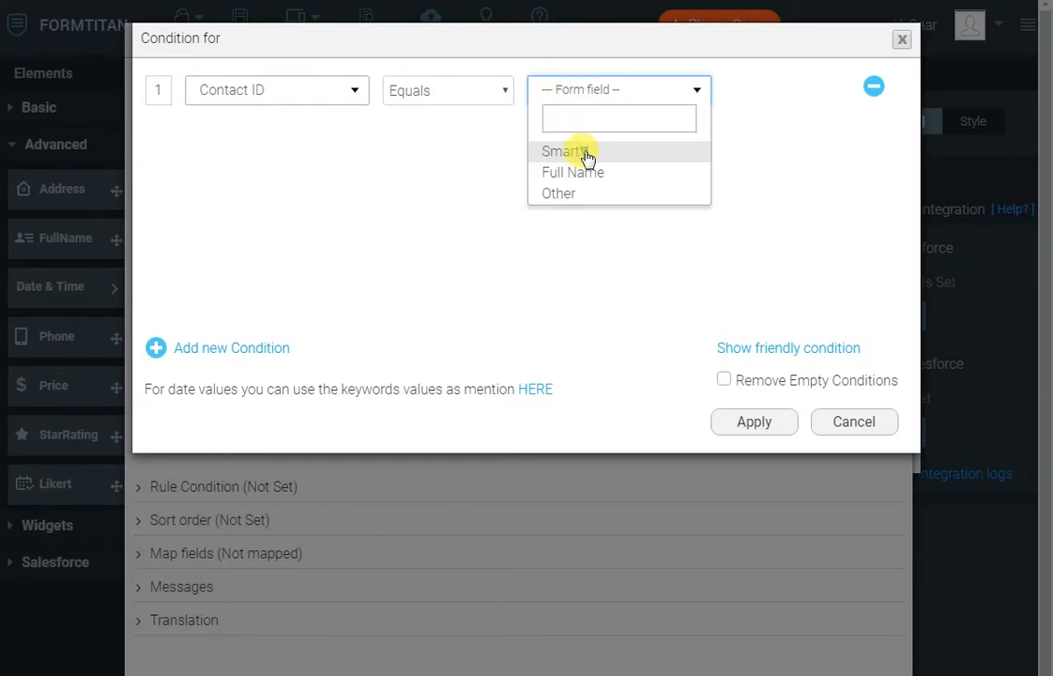
pyautogui.click(587, 154)
pyautogui.click(762, 424)
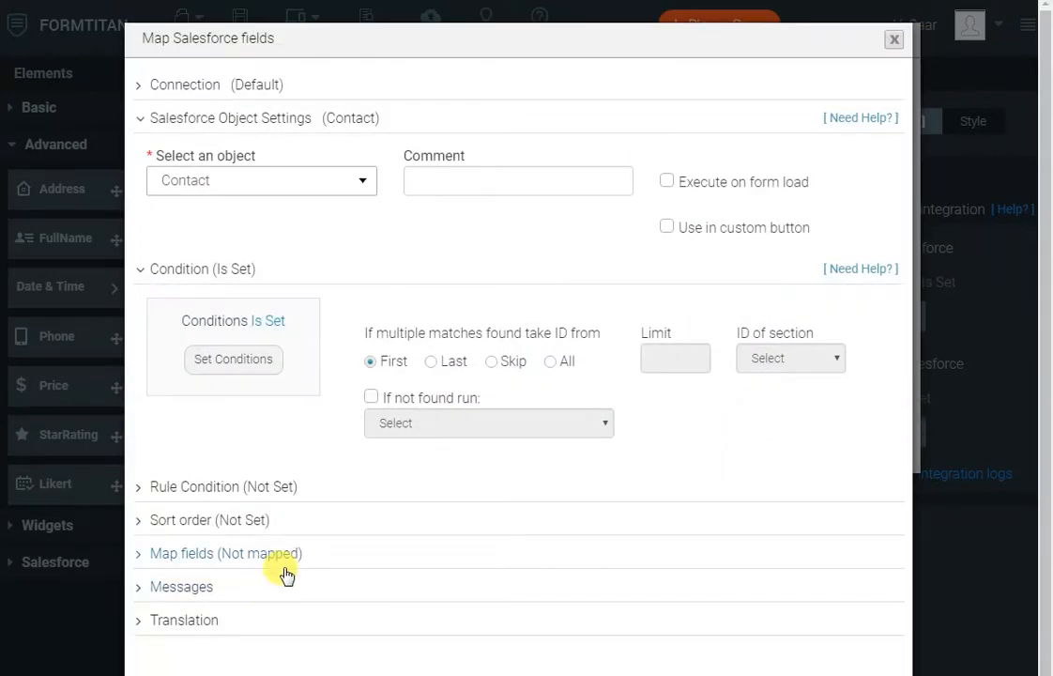
# Step: Map the Full Name element's first and last names to the Salesforce First Name and Last Name fields, and apply the Get From Salesforce settings
pyautogui.click(286, 560)
pyautogui.click(235, 643)
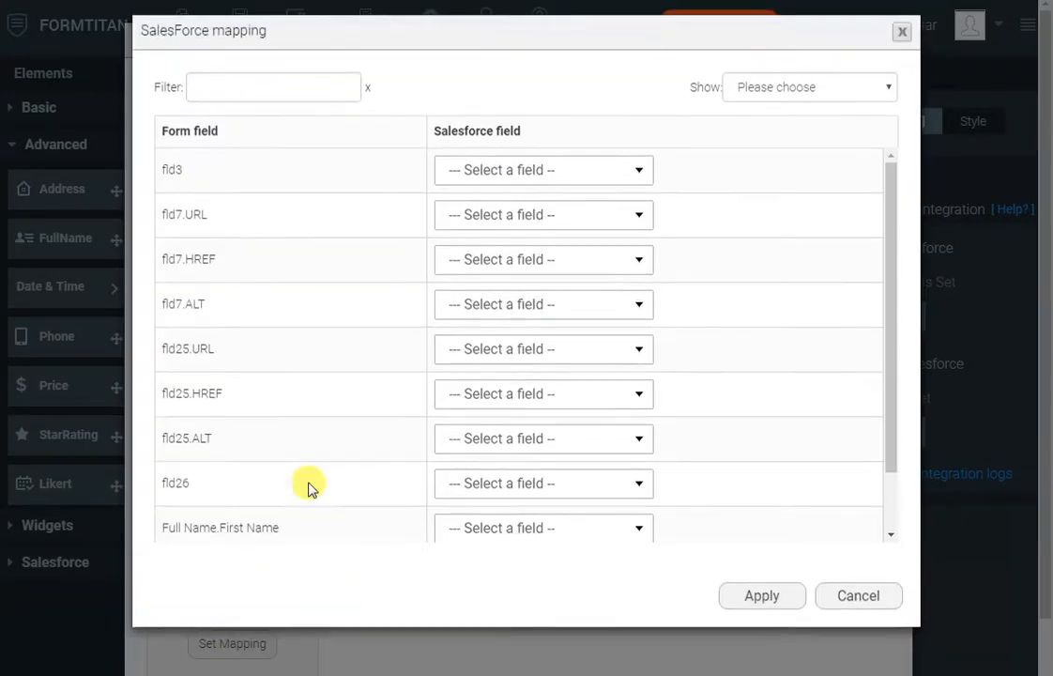
pyautogui.scroll(-2, 349, 409)
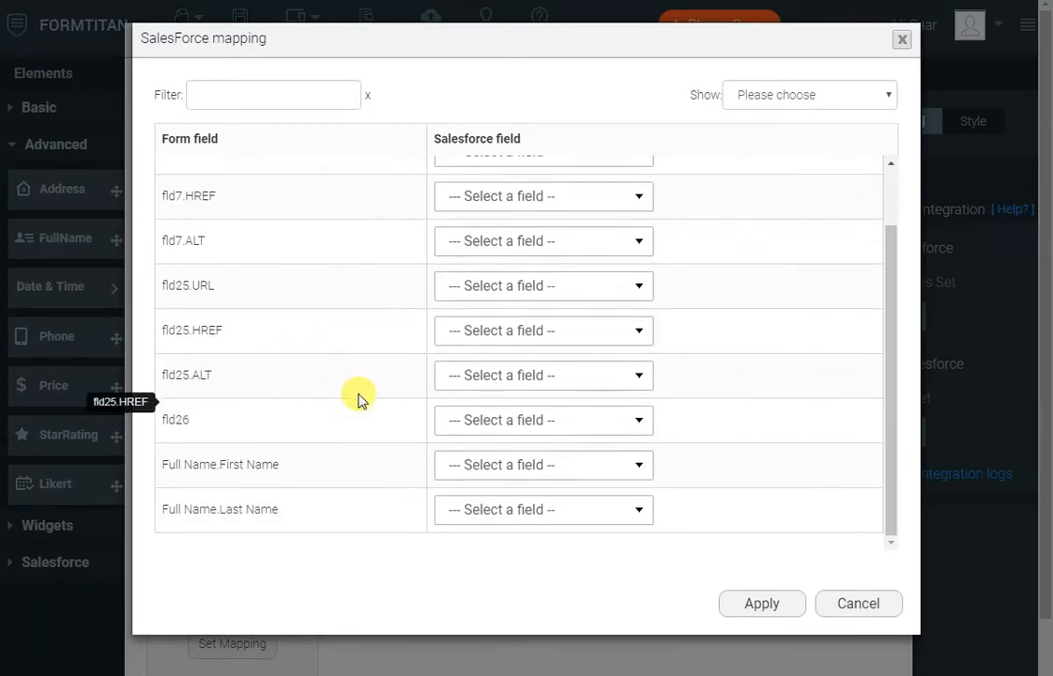
pyautogui.click(514, 466)
pyautogui.write('fi')
pyautogui.press('Return')
pyautogui.press('Tab')
pyautogui.write('la')
pyautogui.press('Return')
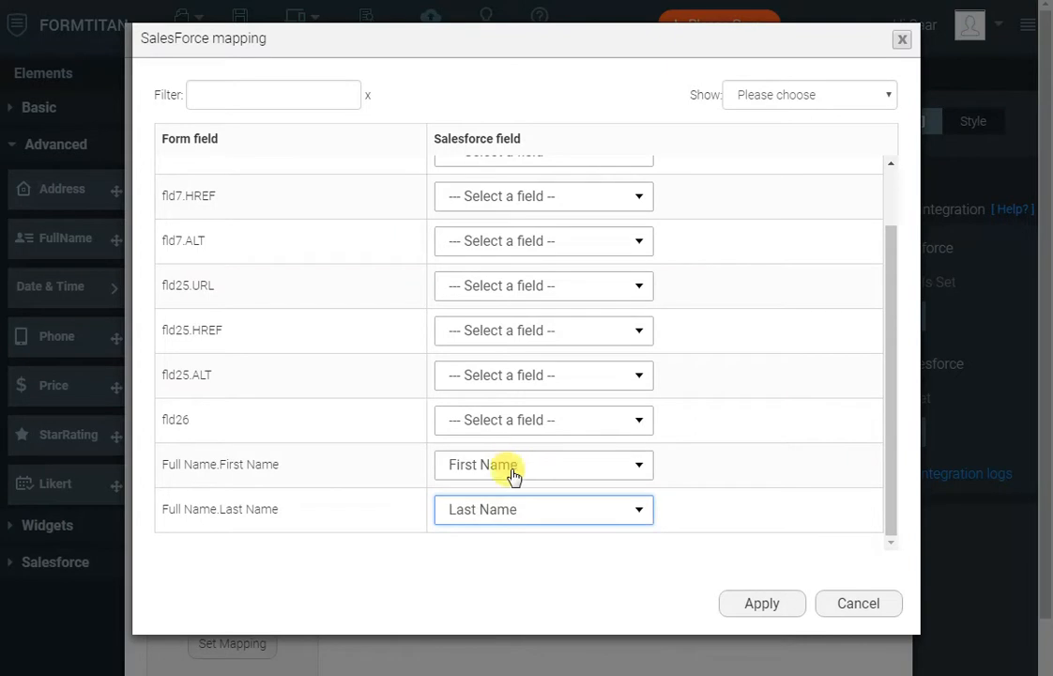
pyautogui.click(777, 608)
pyautogui.scroll(-2, 717, 498)
pyautogui.click(751, 674)
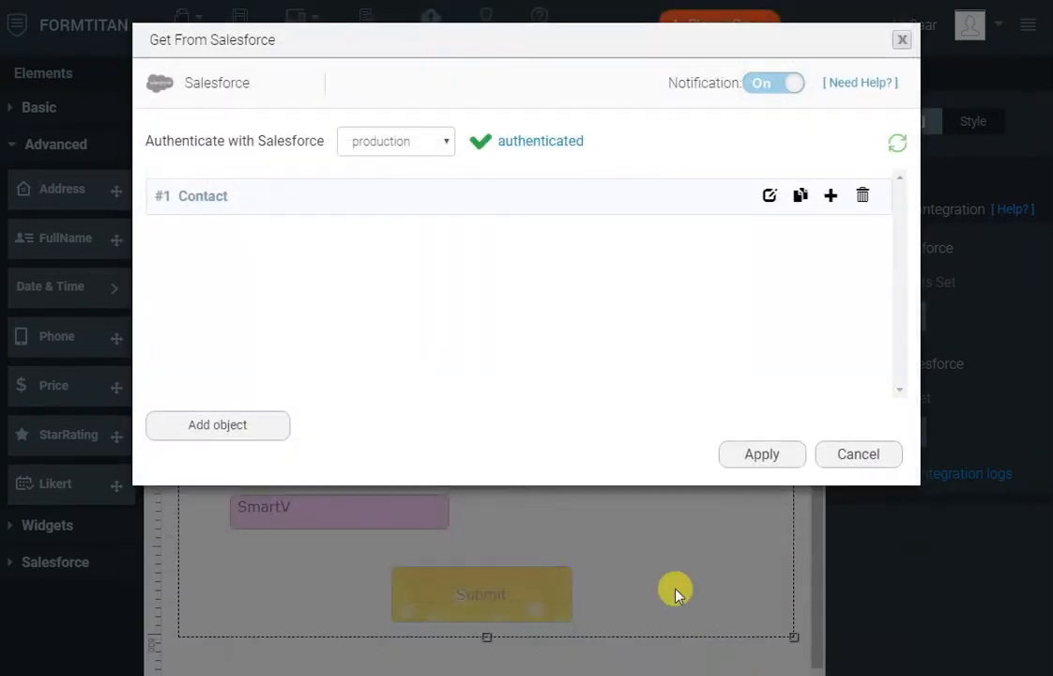
pyautogui.click(751, 456)
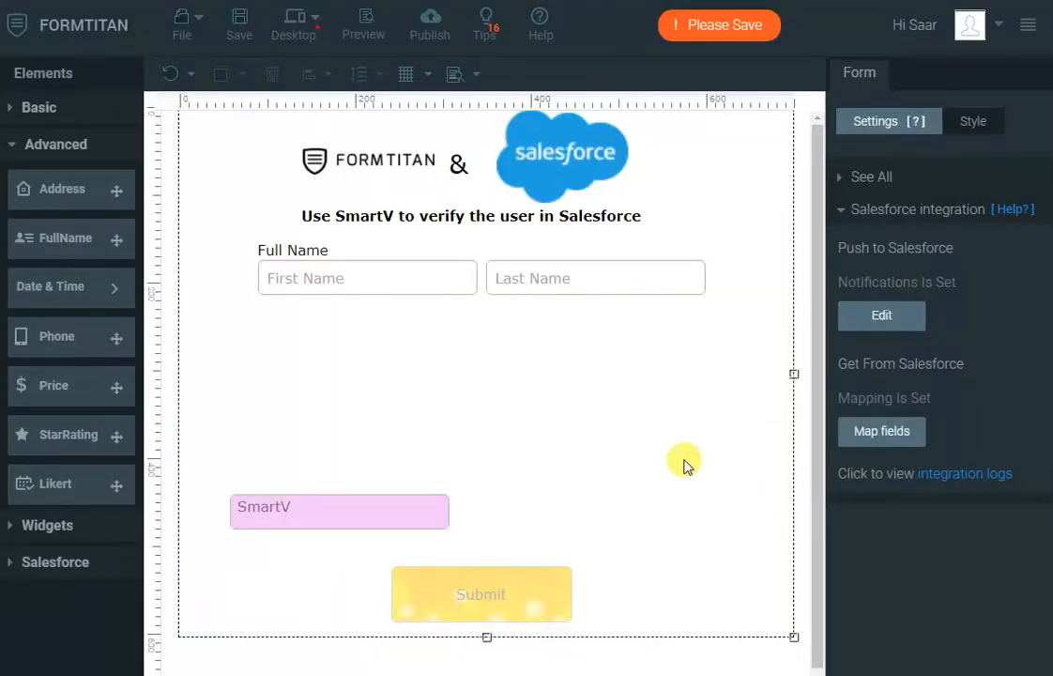
# Step: Publish the form and try to log in on its live page with a test email address
pyautogui.click(427, 24)
pyautogui.click(774, 107)
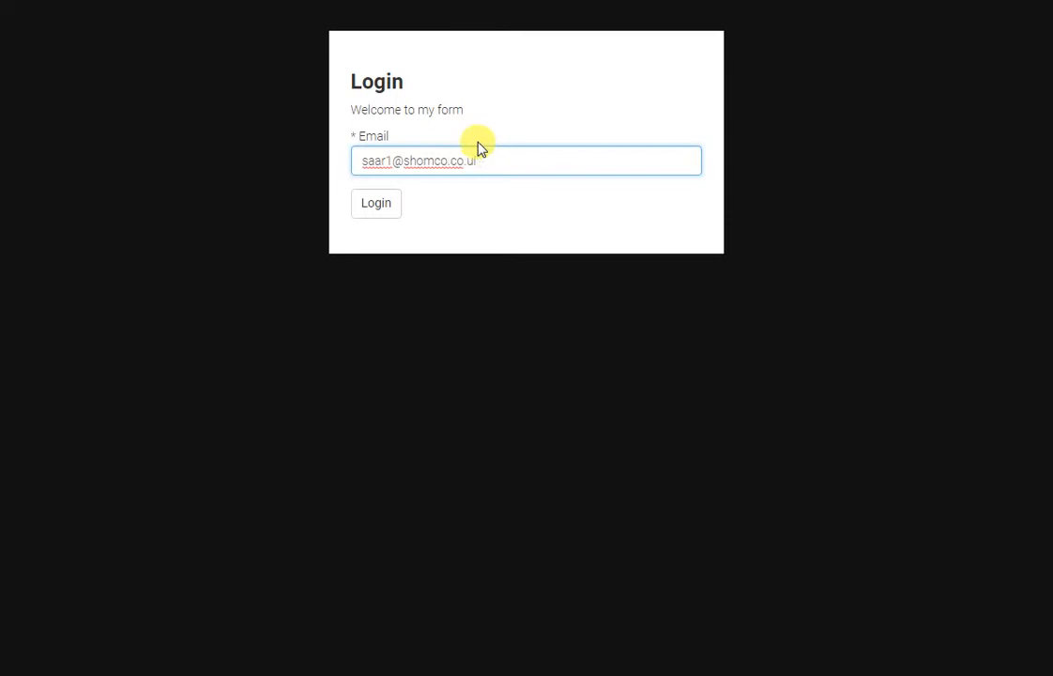
pyautogui.write('k')
pyautogui.click(380, 208)
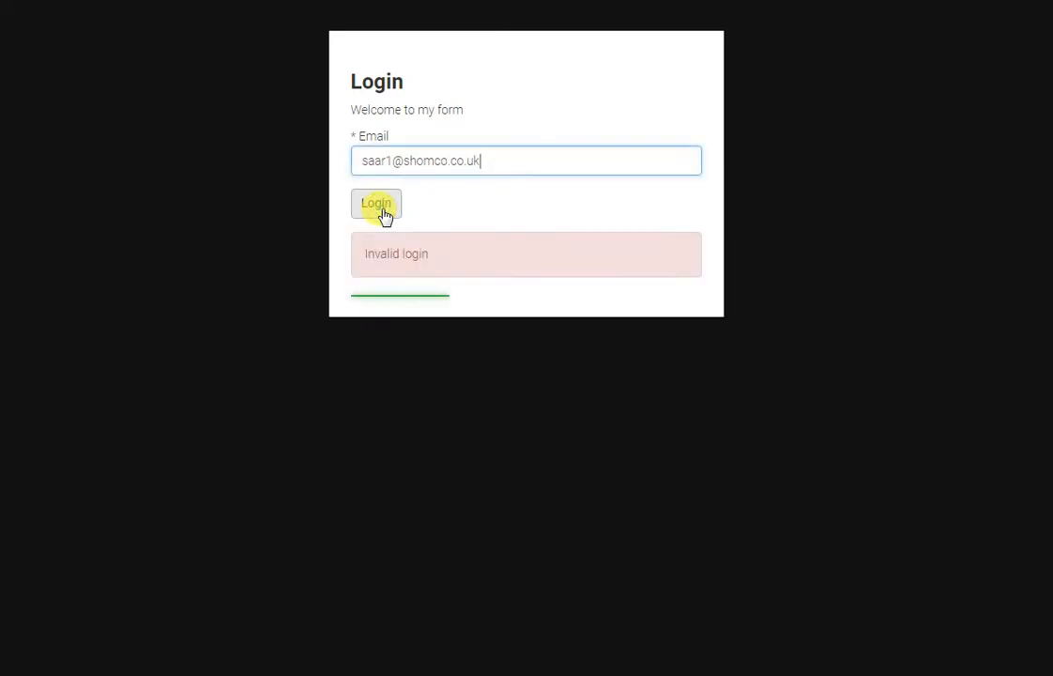
# Step: Remove the digit 1 from the login email address and submit the login again
pyautogui.click(392, 160)
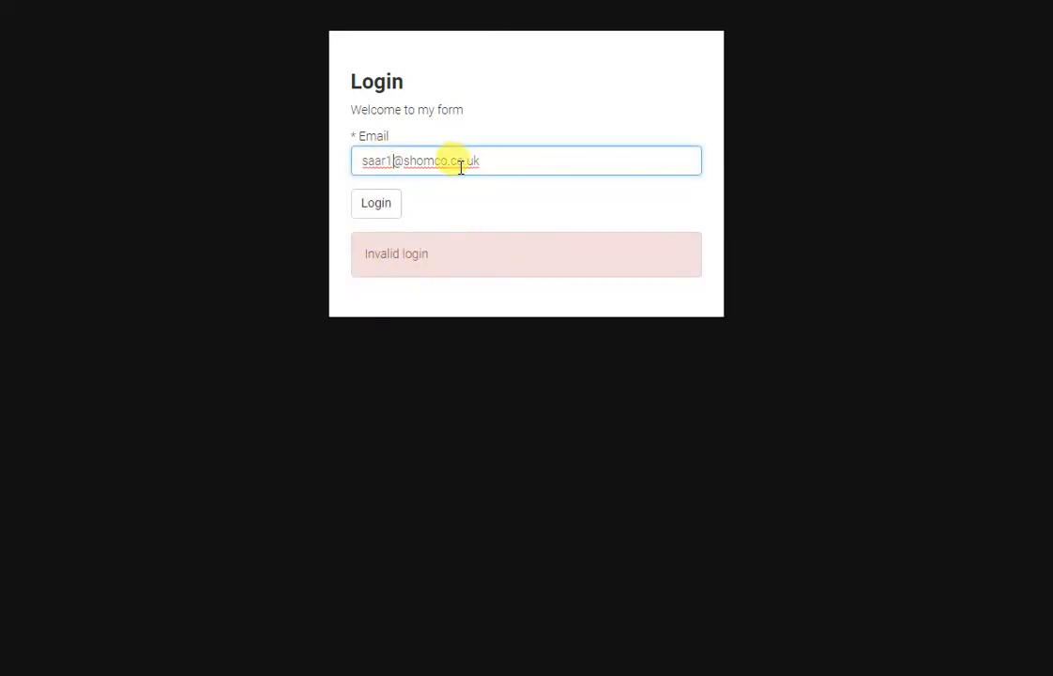
pyautogui.press('BackSpace')
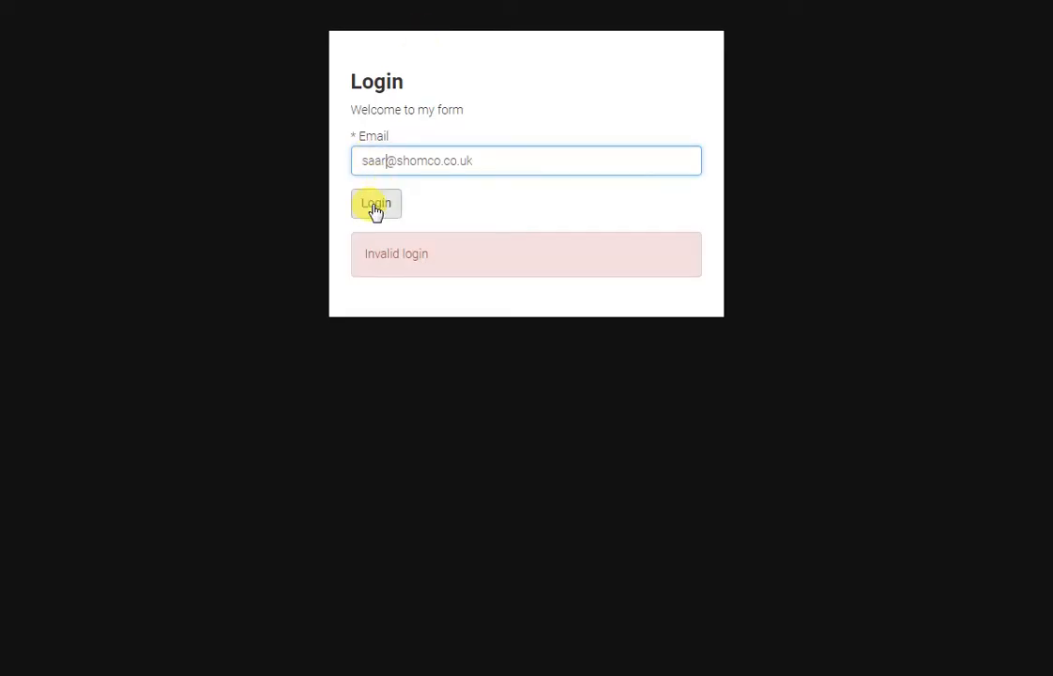
pyautogui.click(374, 205)
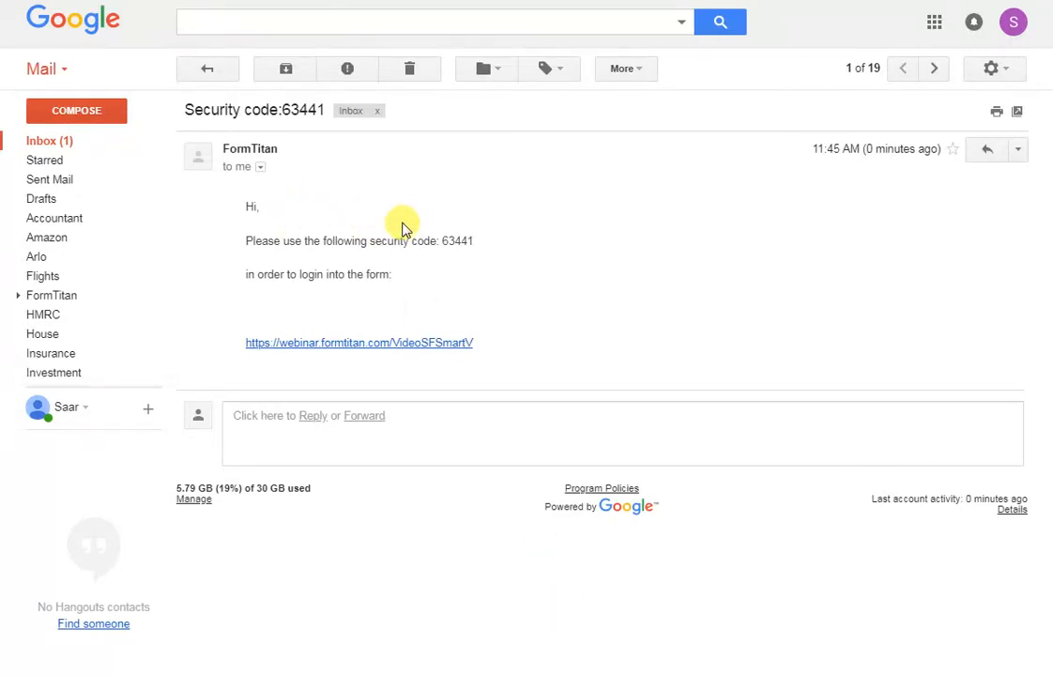
# Step: Copy the security code from the FormTitan email in Gmail, paste it into the form's login page and log in
pyautogui.doubleClick(455, 239)
pyautogui.hotkey('ctrl', 'c')
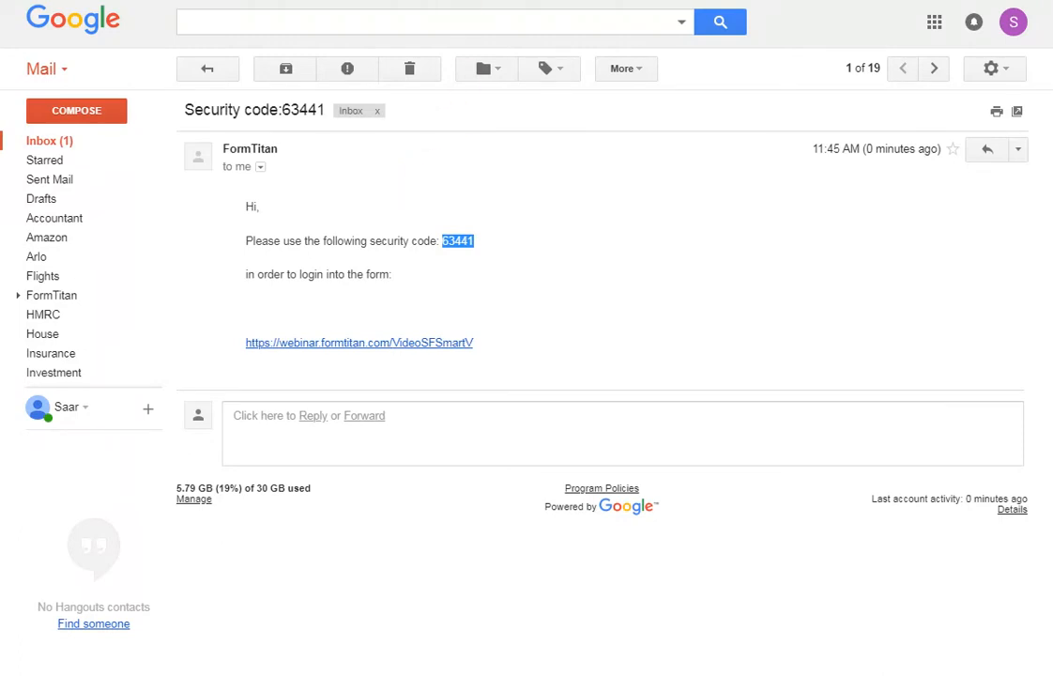
pyautogui.hotkey('ctrl', 'Tab')
pyautogui.hotkey('ctrl', 'v')
pyautogui.click(405, 209)
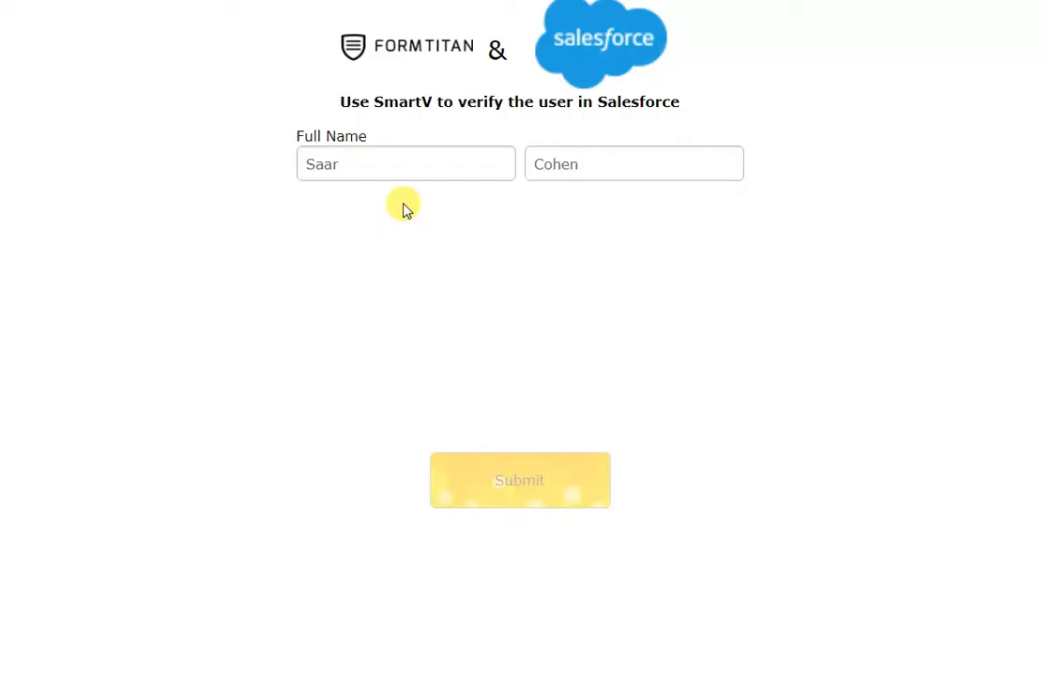
# Step: Check the first and last names retrieved from Salesforce in the live form's Full Name fields
pyautogui.doubleClick(466, 156)
pyautogui.doubleClick(644, 163)
pyautogui.click(410, 167)
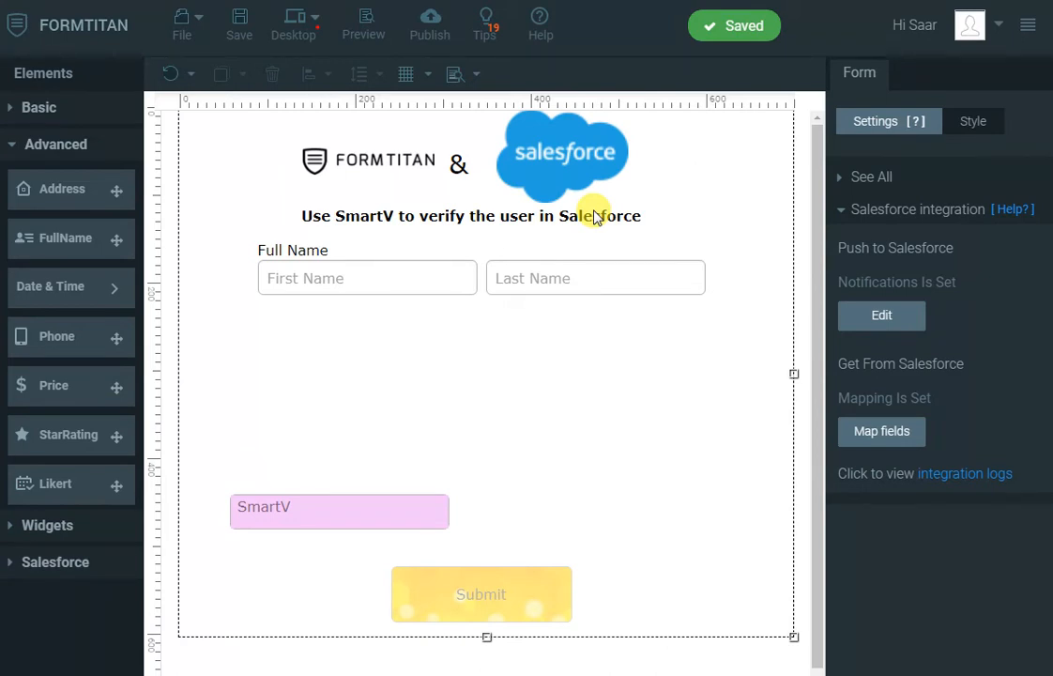
# Step: Open the SmartV element's email settings in the form editor and examine the {SecretCode} placeholder in the subject and body
pyautogui.click(381, 509)
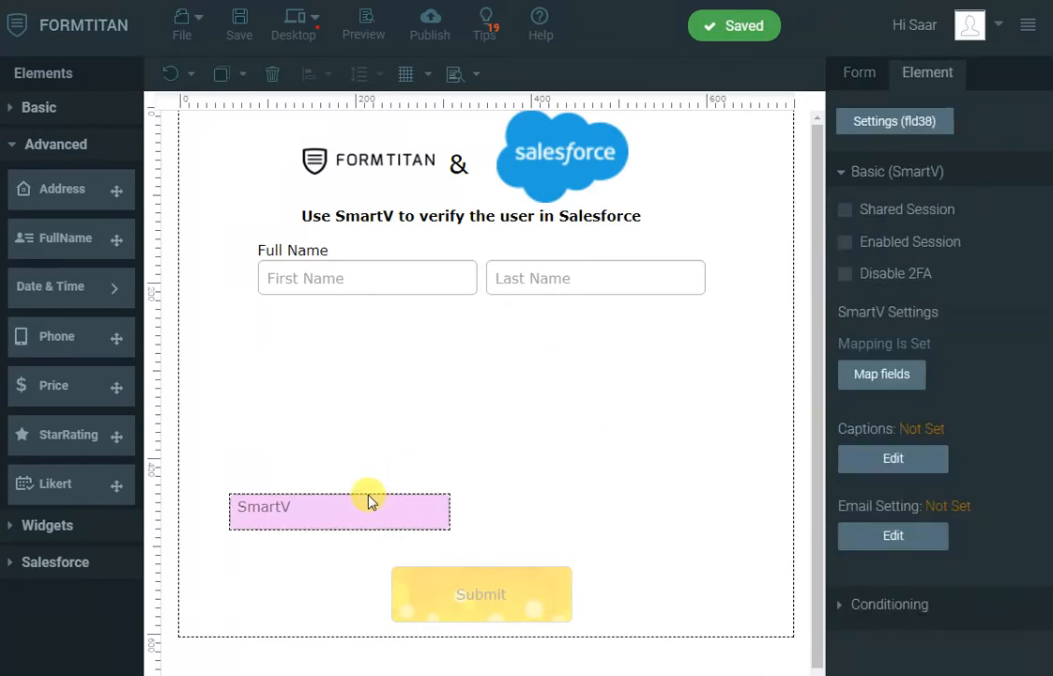
pyautogui.click(896, 536)
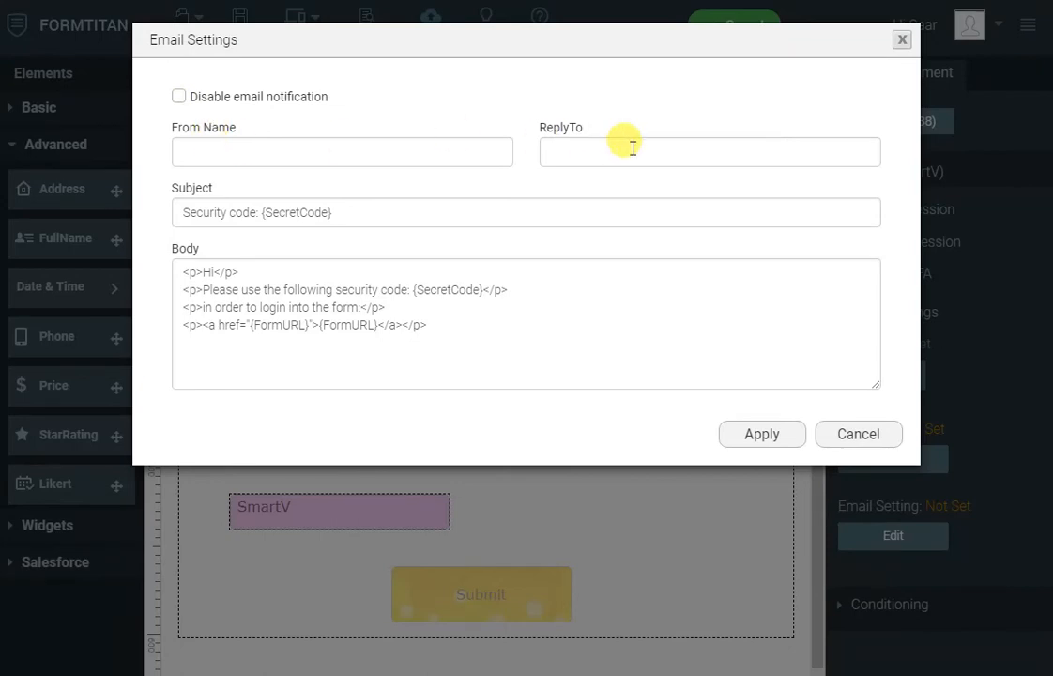
pyautogui.moveTo(188, 212); pyautogui.dragTo(354, 208)
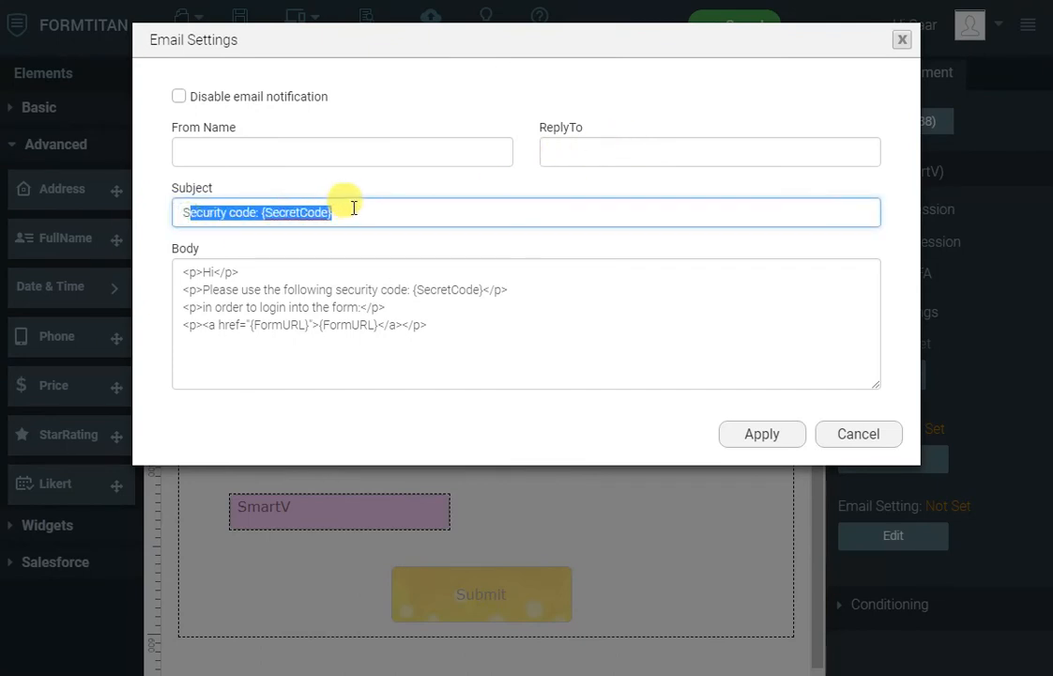
pyautogui.click(290, 307)
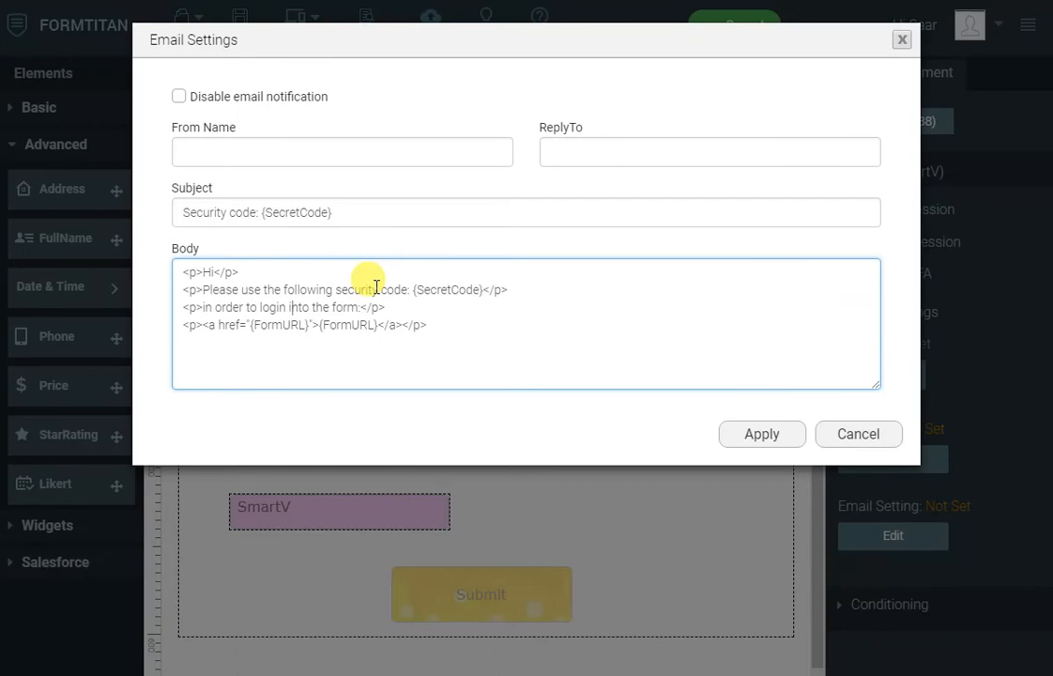
pyautogui.moveTo(413, 290); pyautogui.dragTo(480, 289)
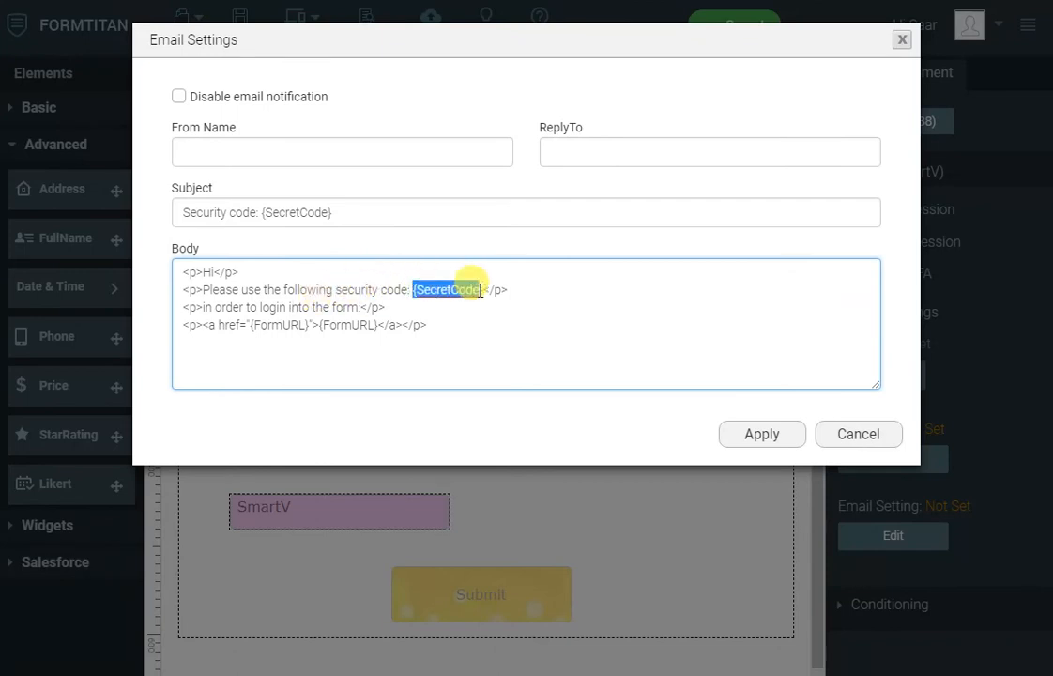